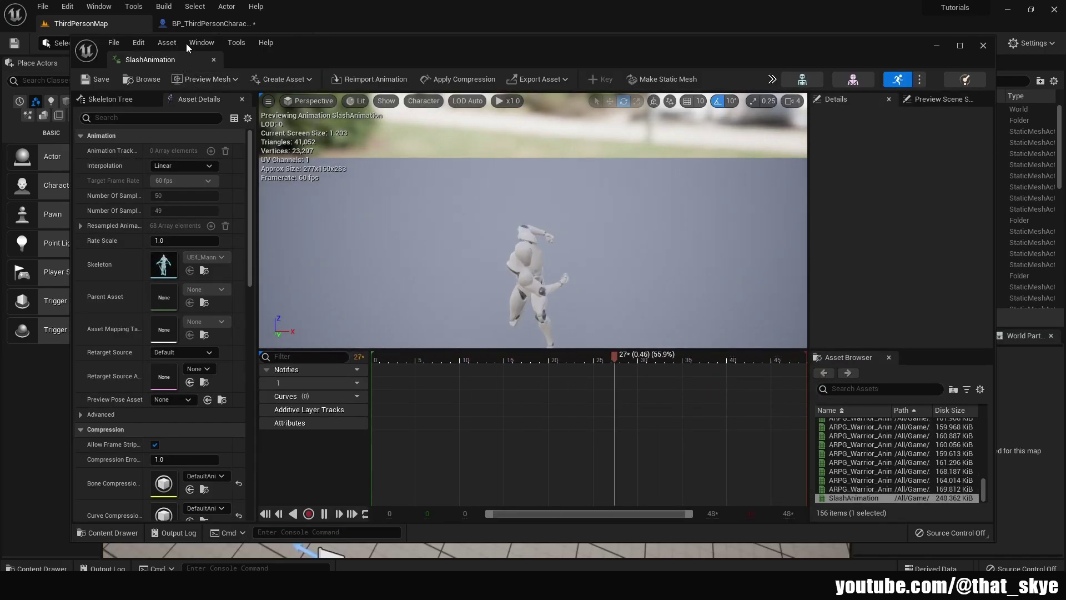
Close the SlashAnimation preview and search for SlashAnimation in the Play Animation asset picker.
click(195, 25)
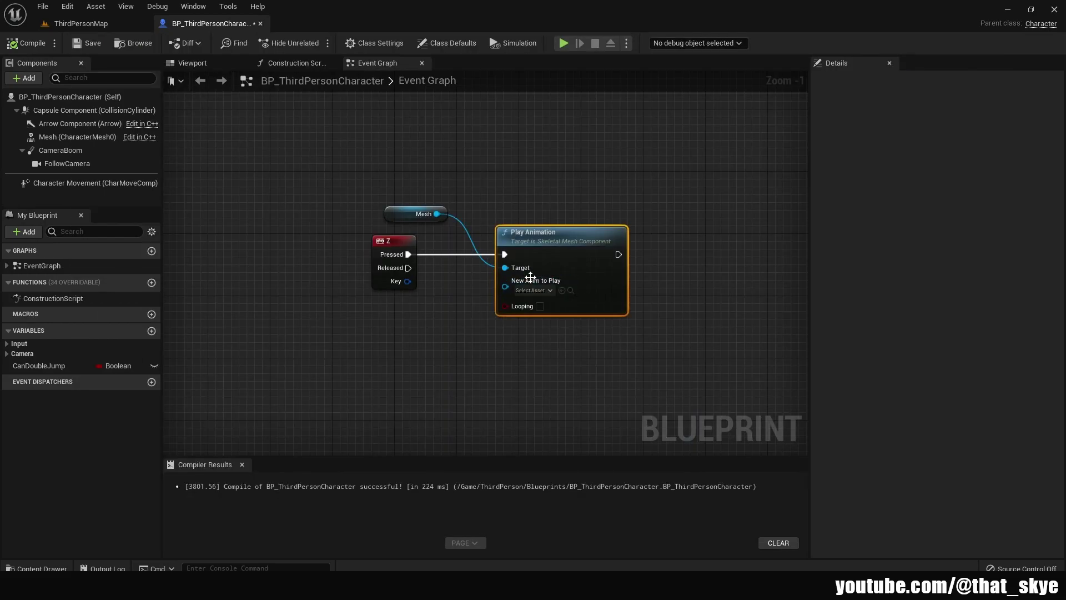
click(533, 290)
text(slas)
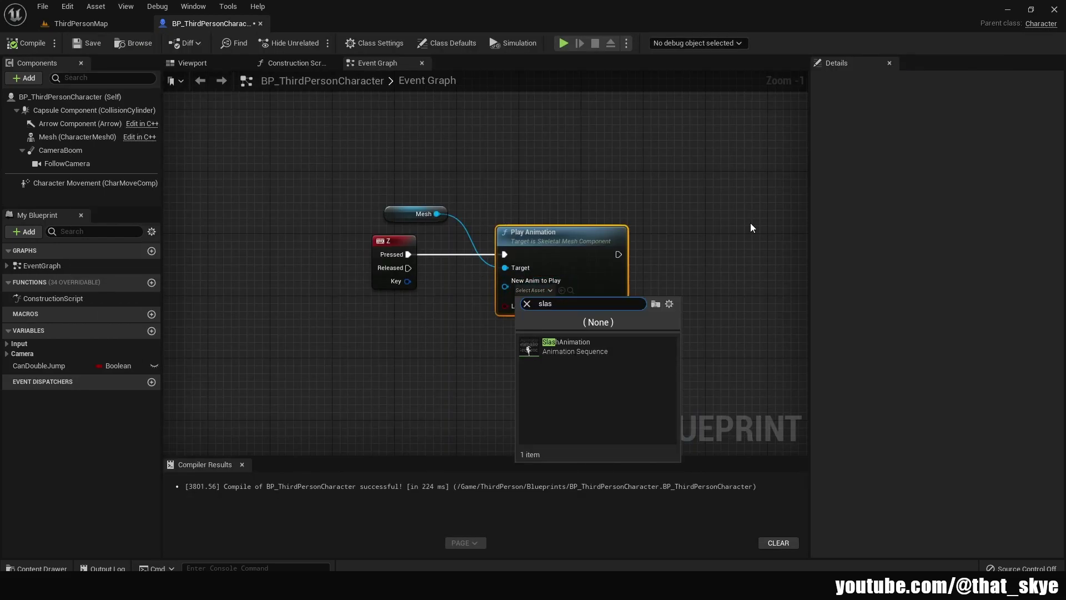
Assign SlashAnimation to the Play Animation node and playtest it.
key(Return)
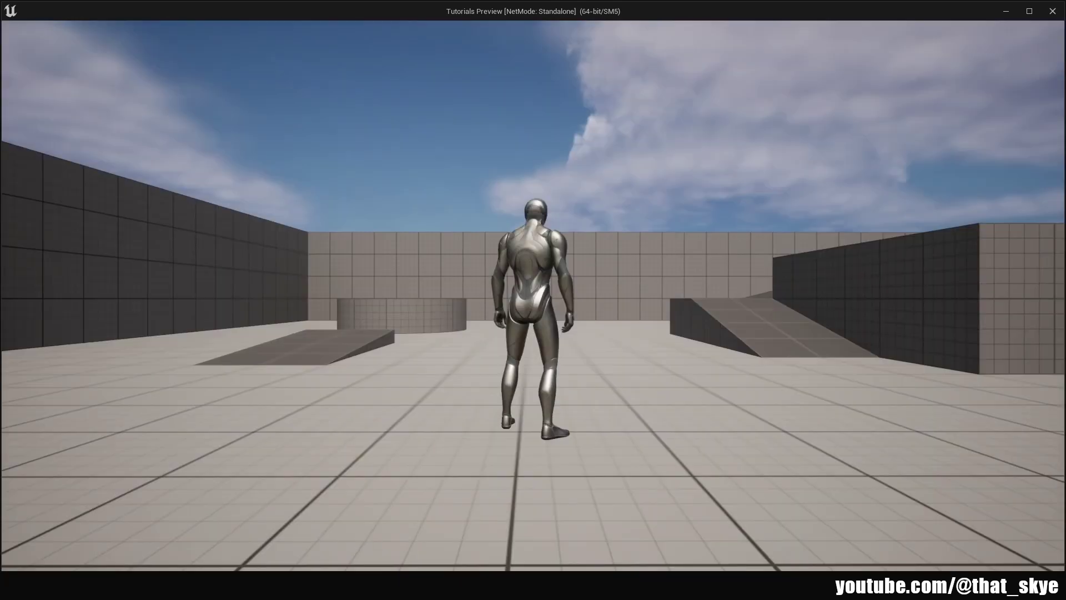
key(Escape)
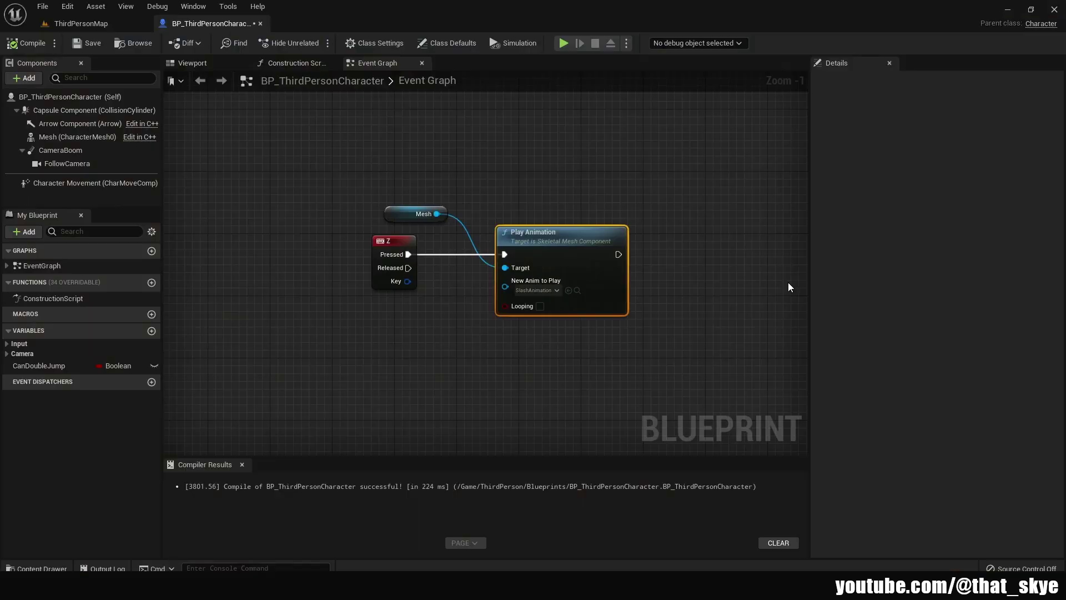
click(540, 289)
Reset the Play Animation node's animation to none and return to the ThirdPersonMap level.
right_click(543, 287)
click(583, 324)
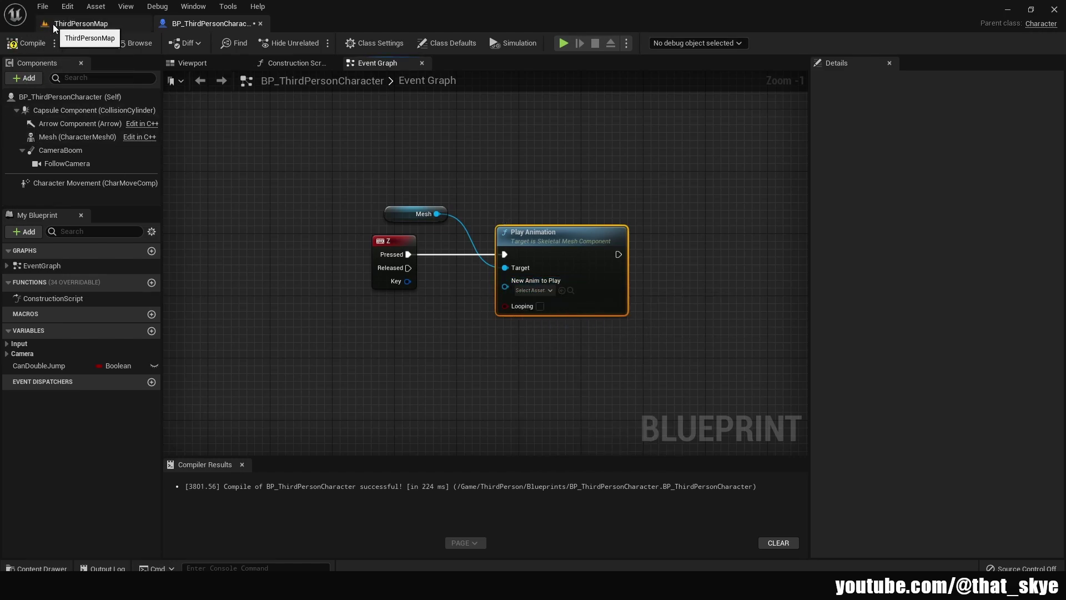
click(69, 23)
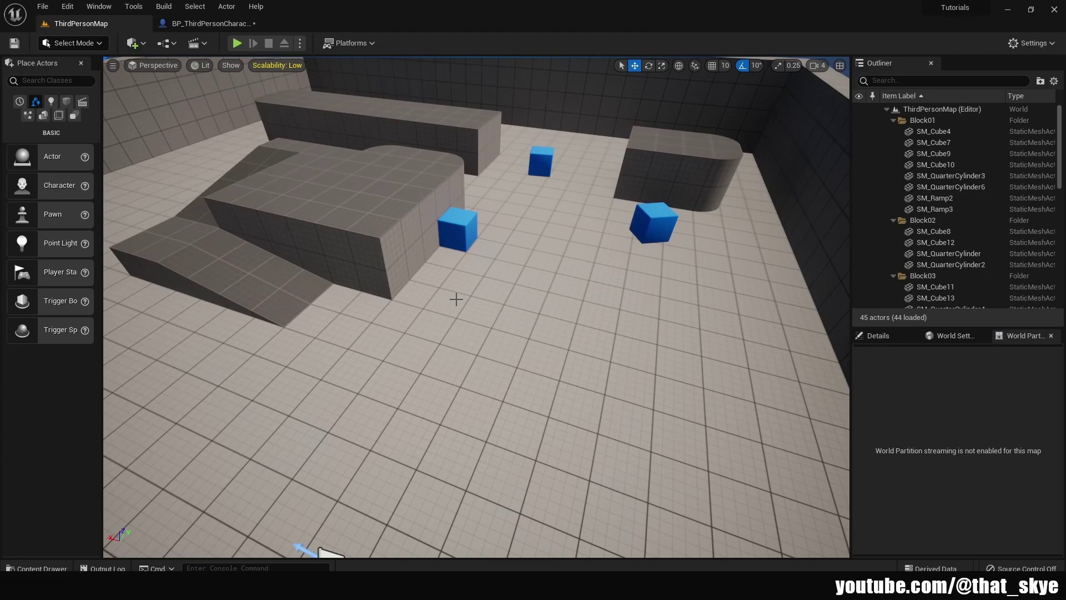
Open the Content Drawer with Ctrl+Space.
key(ctrl+space)
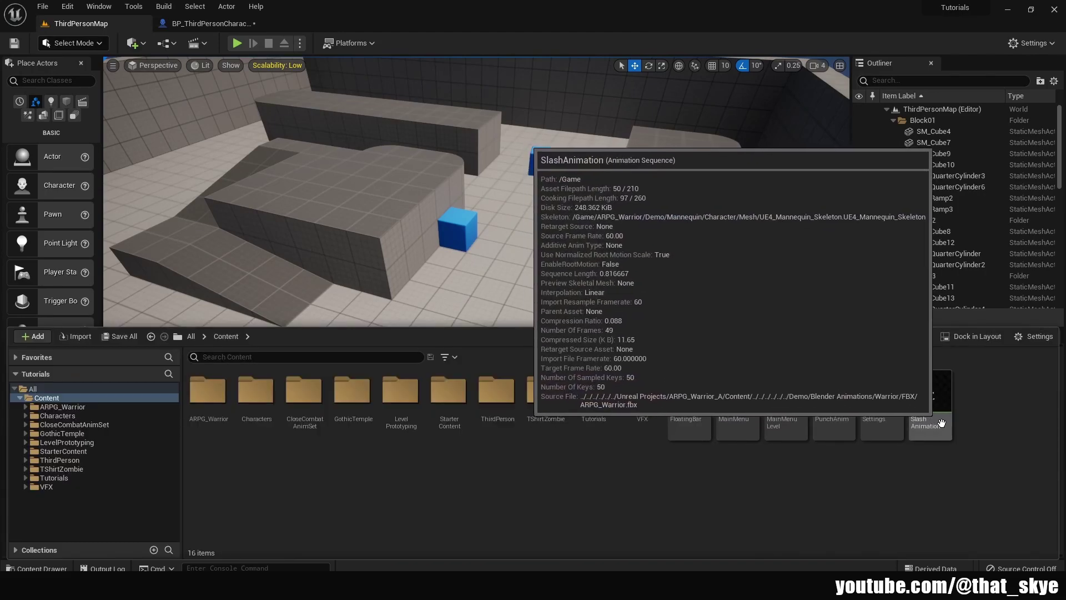
Choose Duplicate and Retarget Animation Assets from the Slash Animation asset's context menu.
right_click(951, 415)
mouse_move(943, 104)
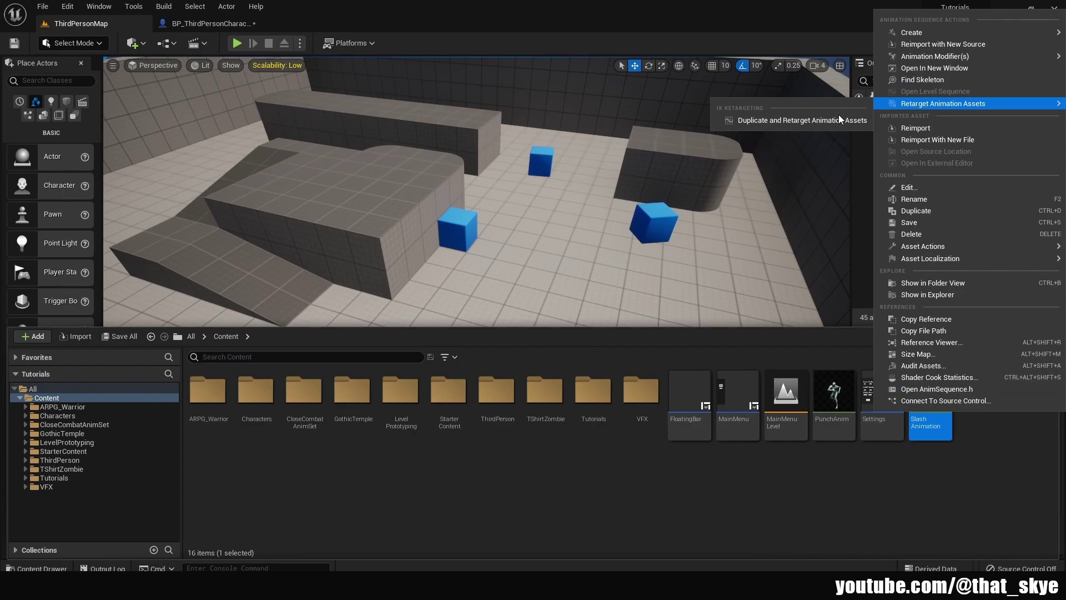
click(779, 119)
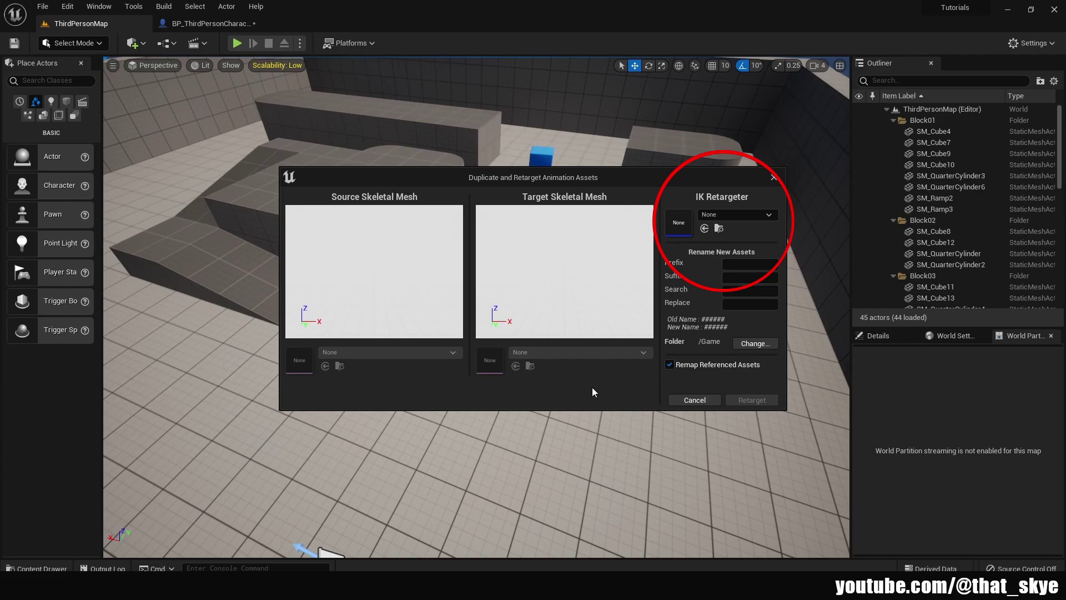
Select RTG_UE4Manny_UE5Manny as the IK retargeter, mapping SK_Mannequin to SKM_Manny.
click(770, 215)
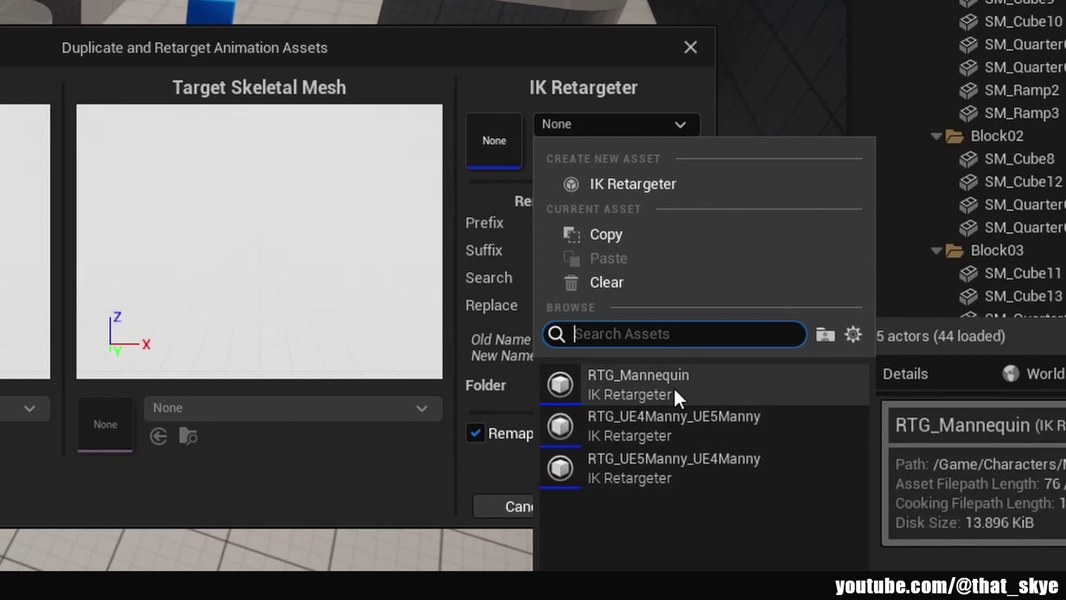
click(700, 430)
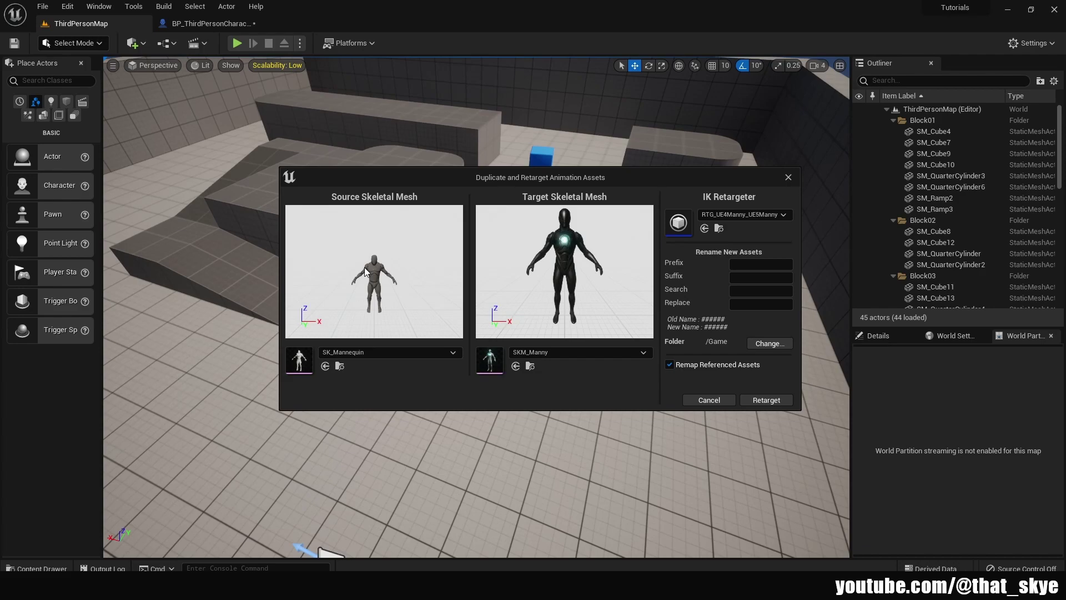
click(750, 215)
click(784, 368)
Retarget to create SlashAnimation1, assign it to Play Animation, and playtest it.
click(764, 400)
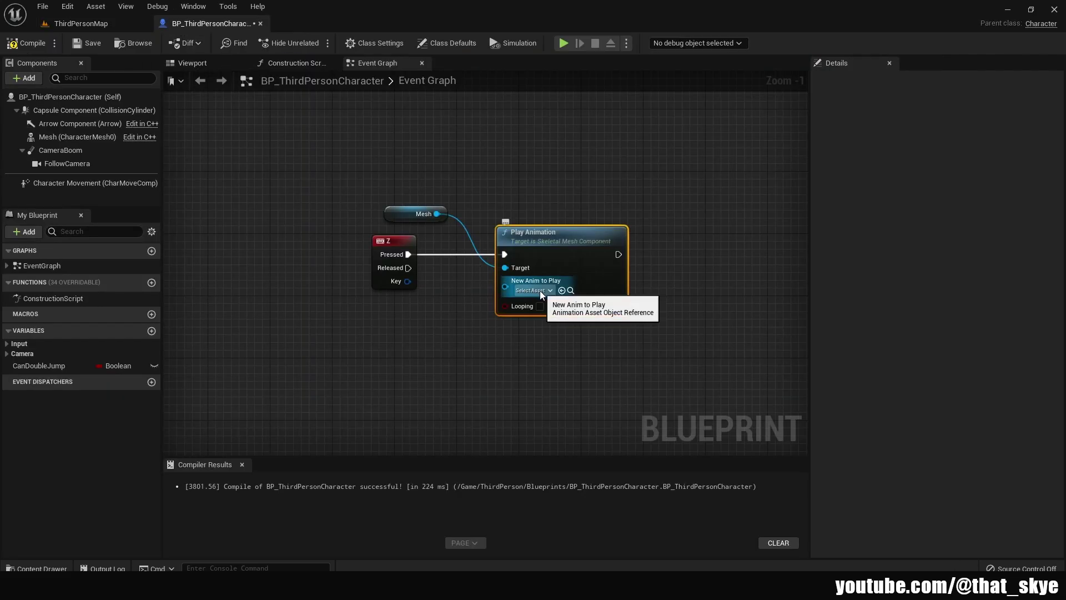
click(537, 290)
text(slas)
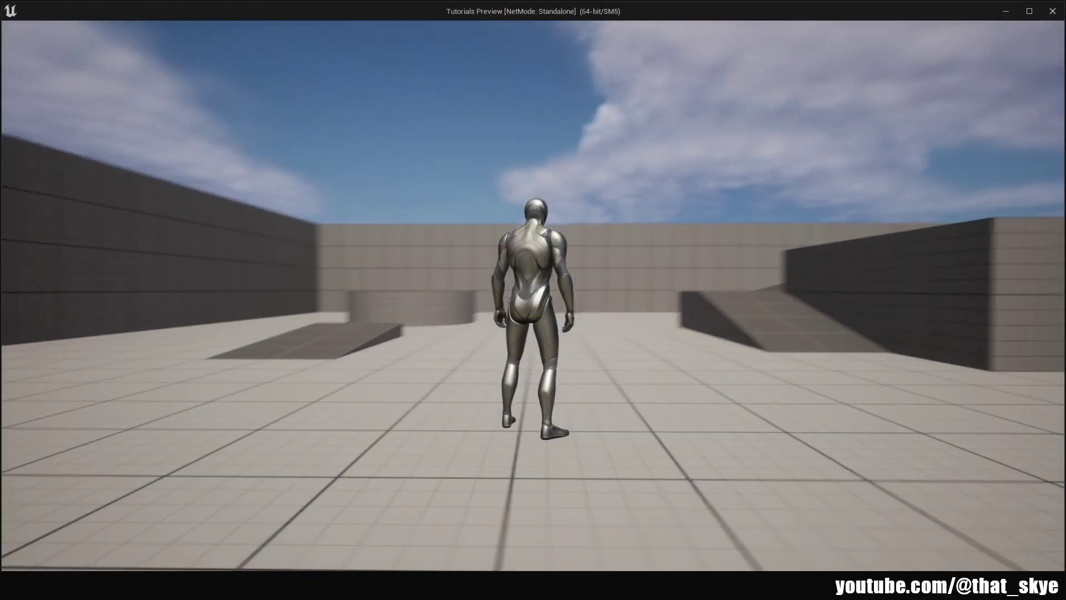
text(2)
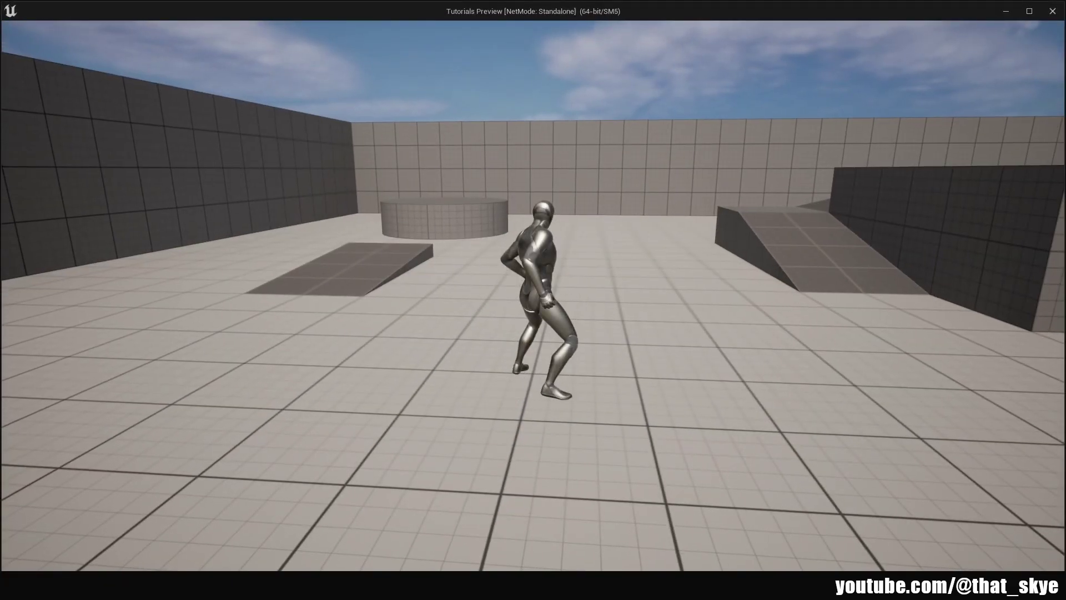
key(Escape)
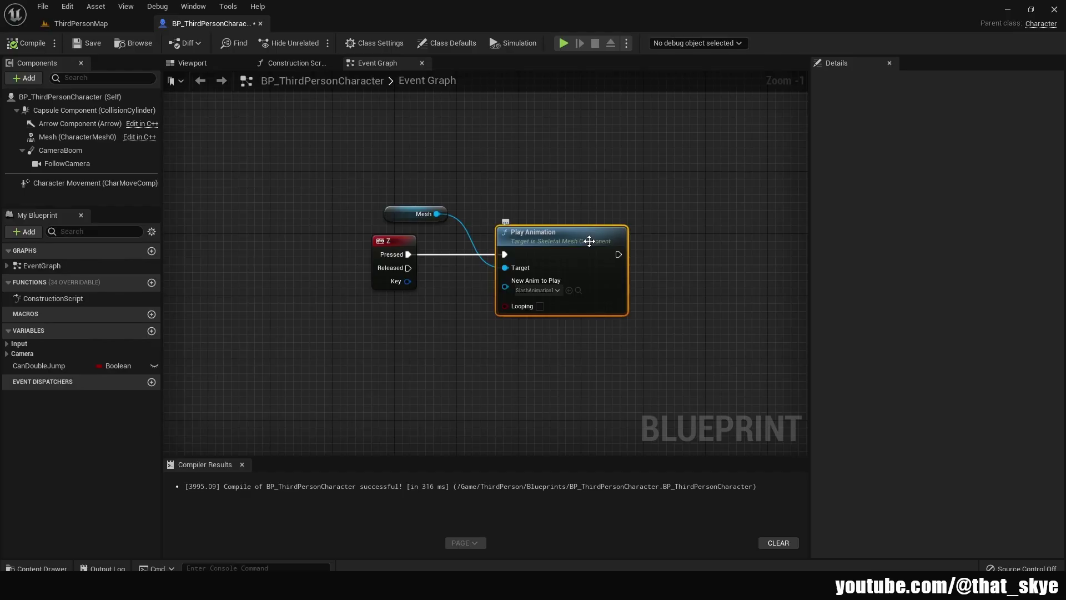